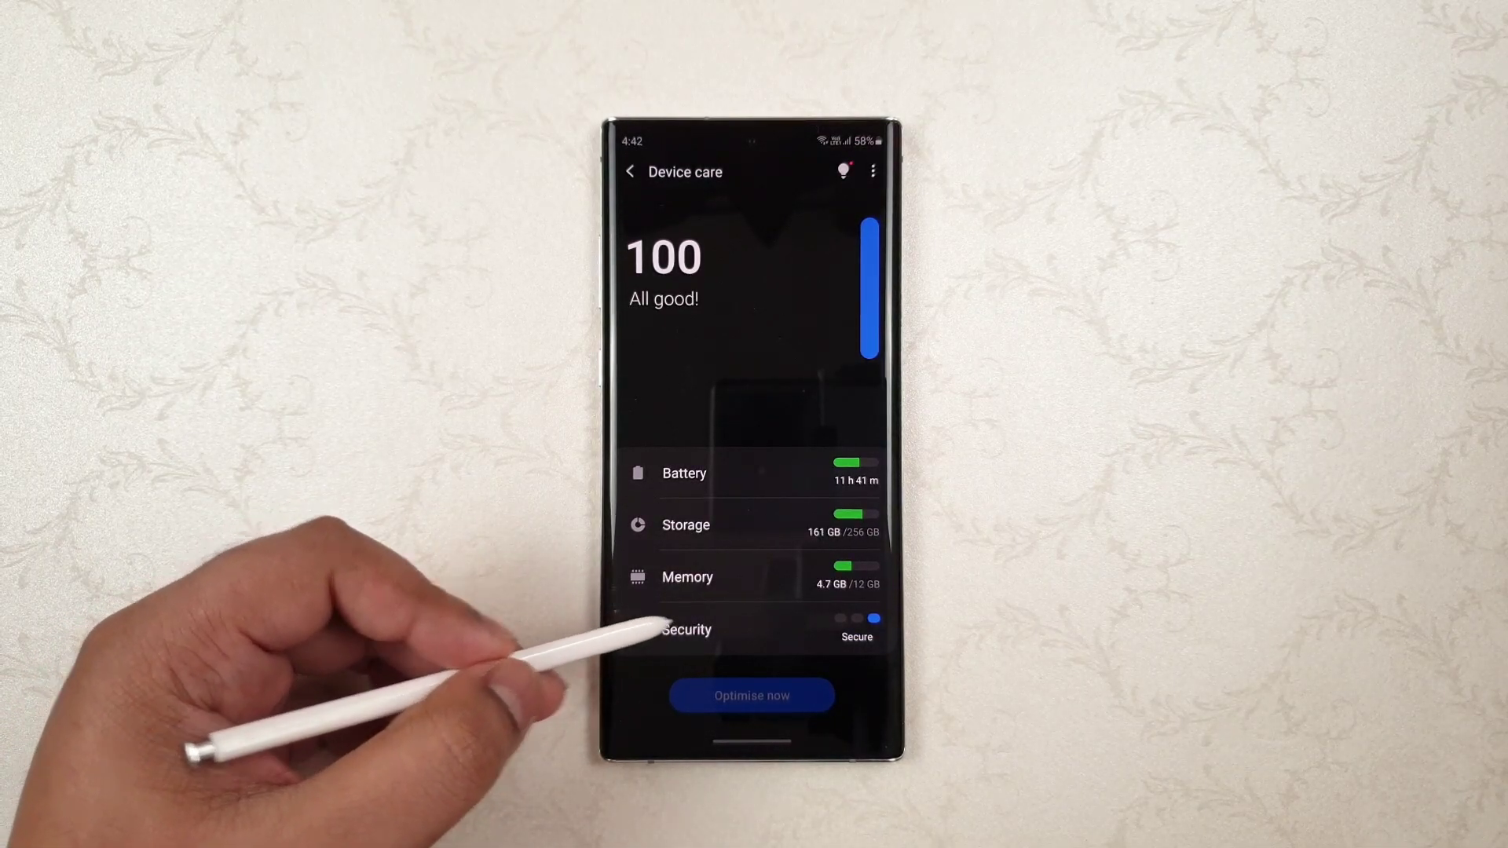
Step: View the McAfee security status in Device care, which reads Secure
{"action": "left_click", "coordinate": [660, 629]}
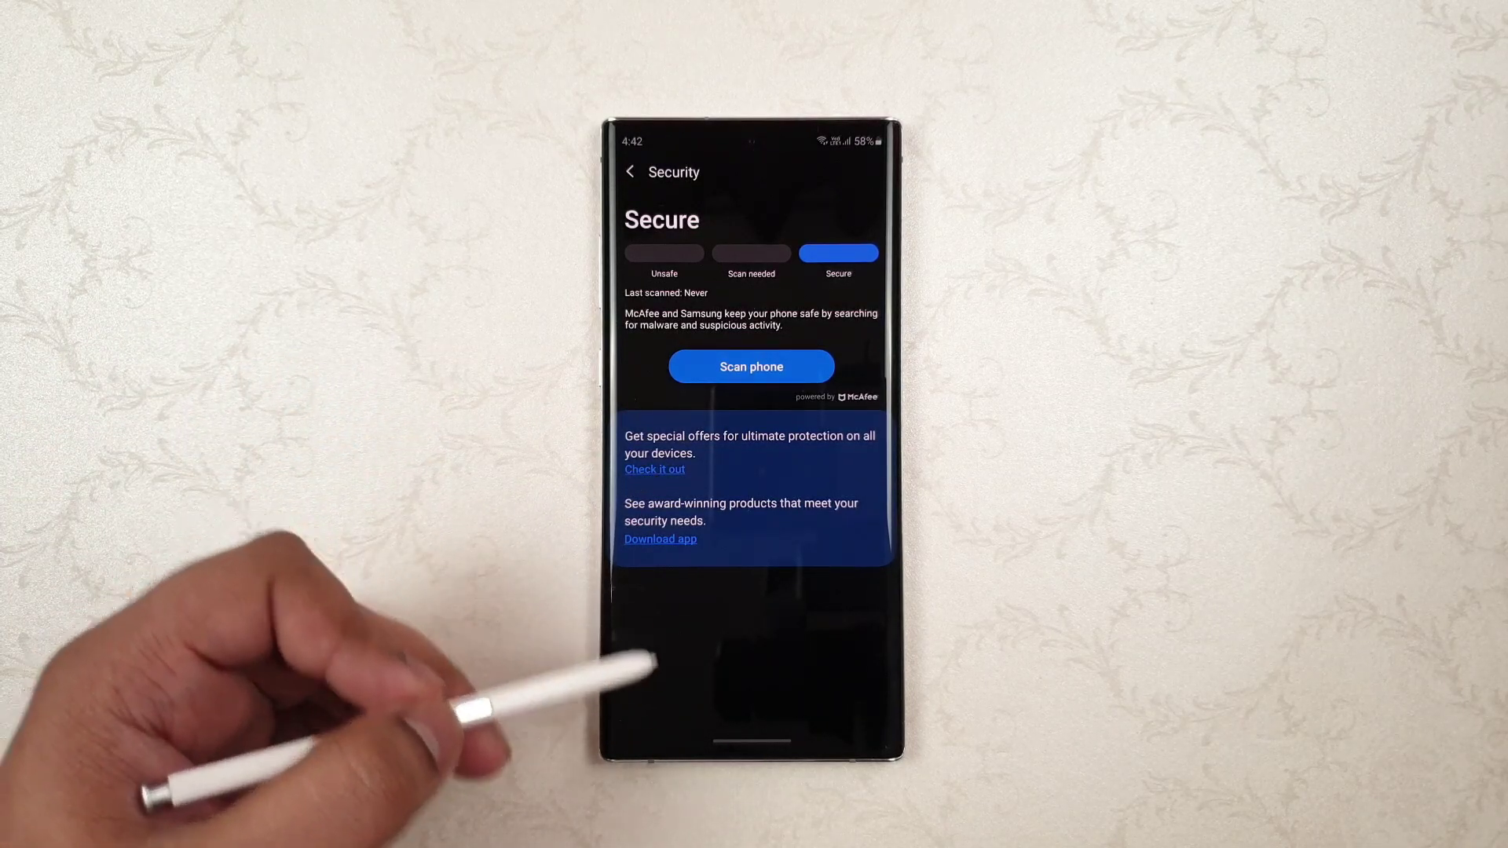
Step: Open the installed Apps list in Settings from the app drawer
{"action": "left_click_drag", "start_coordinate": [725, 718], "coordinate": [590, 325]}
{"action": "left_click", "coordinate": [643, 399]}
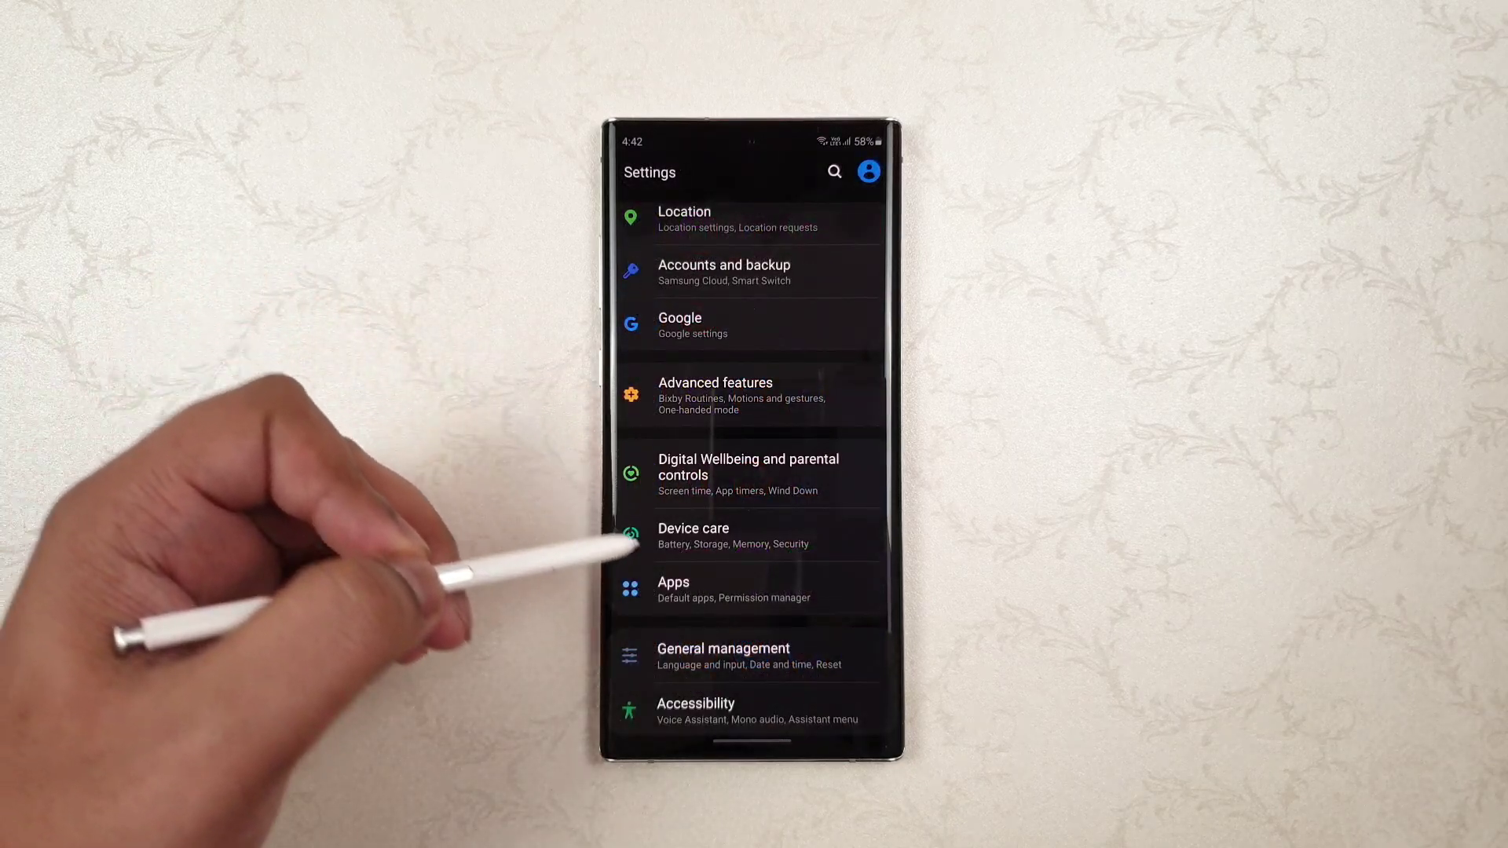
{"action": "left_click", "coordinate": [654, 586]}
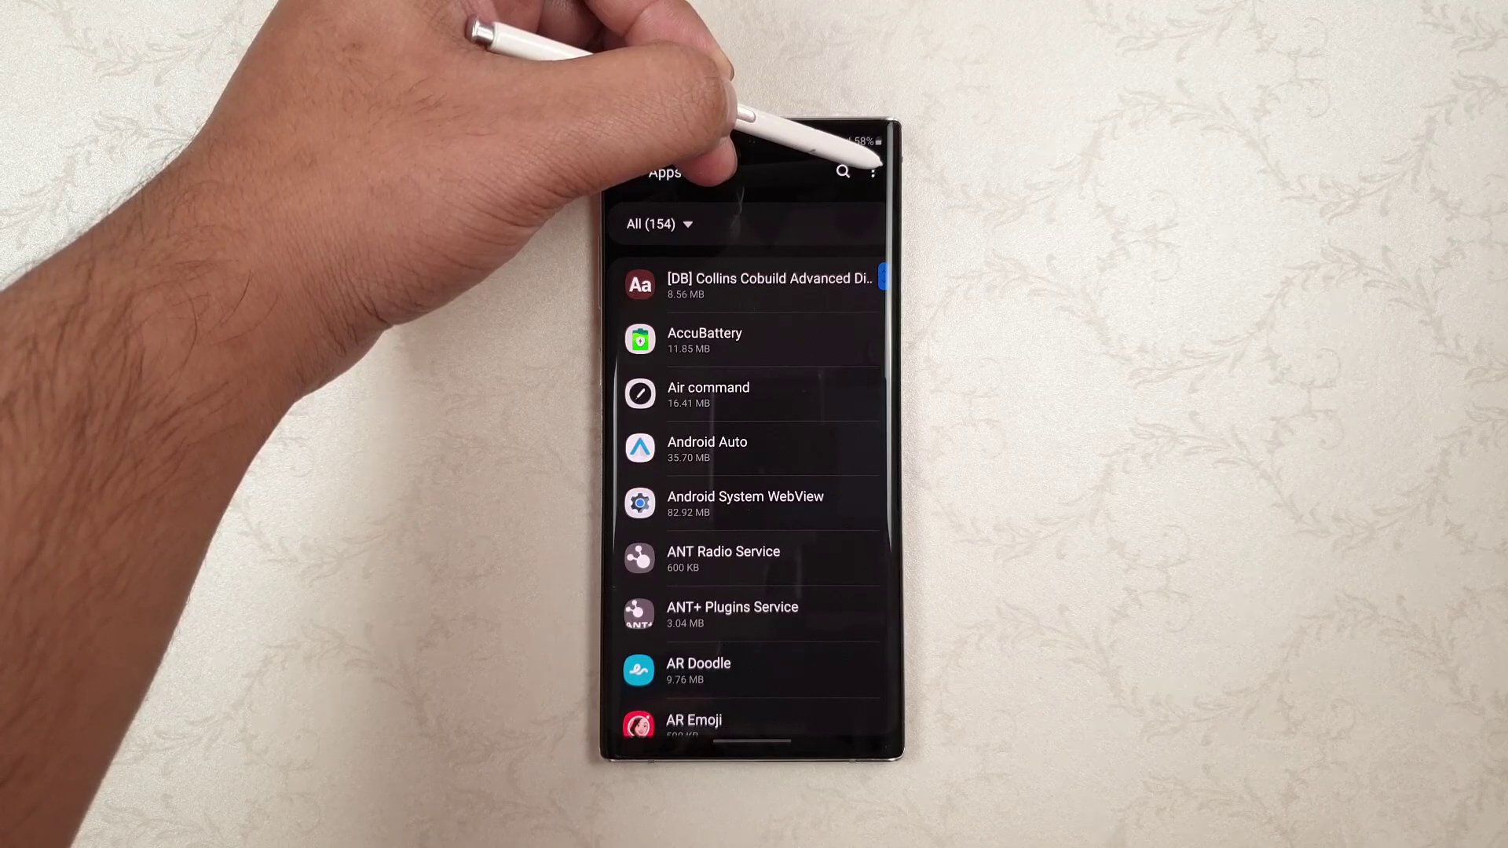
Step: Show system apps in the Apps list and search for 'device sec'
{"action": "left_click", "coordinate": [872, 172]}
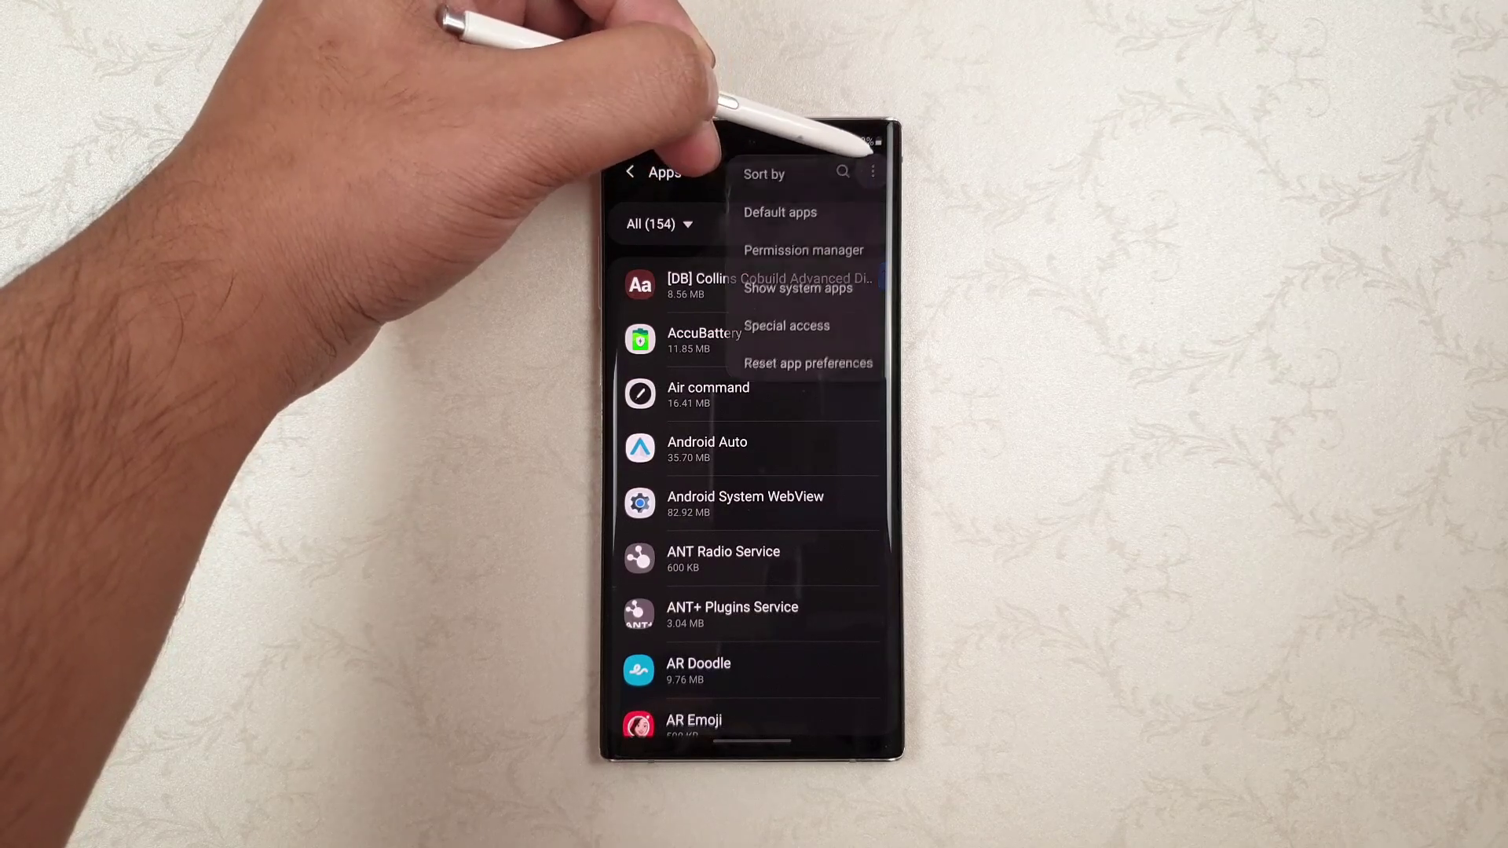
{"action": "left_click", "coordinate": [754, 286]}
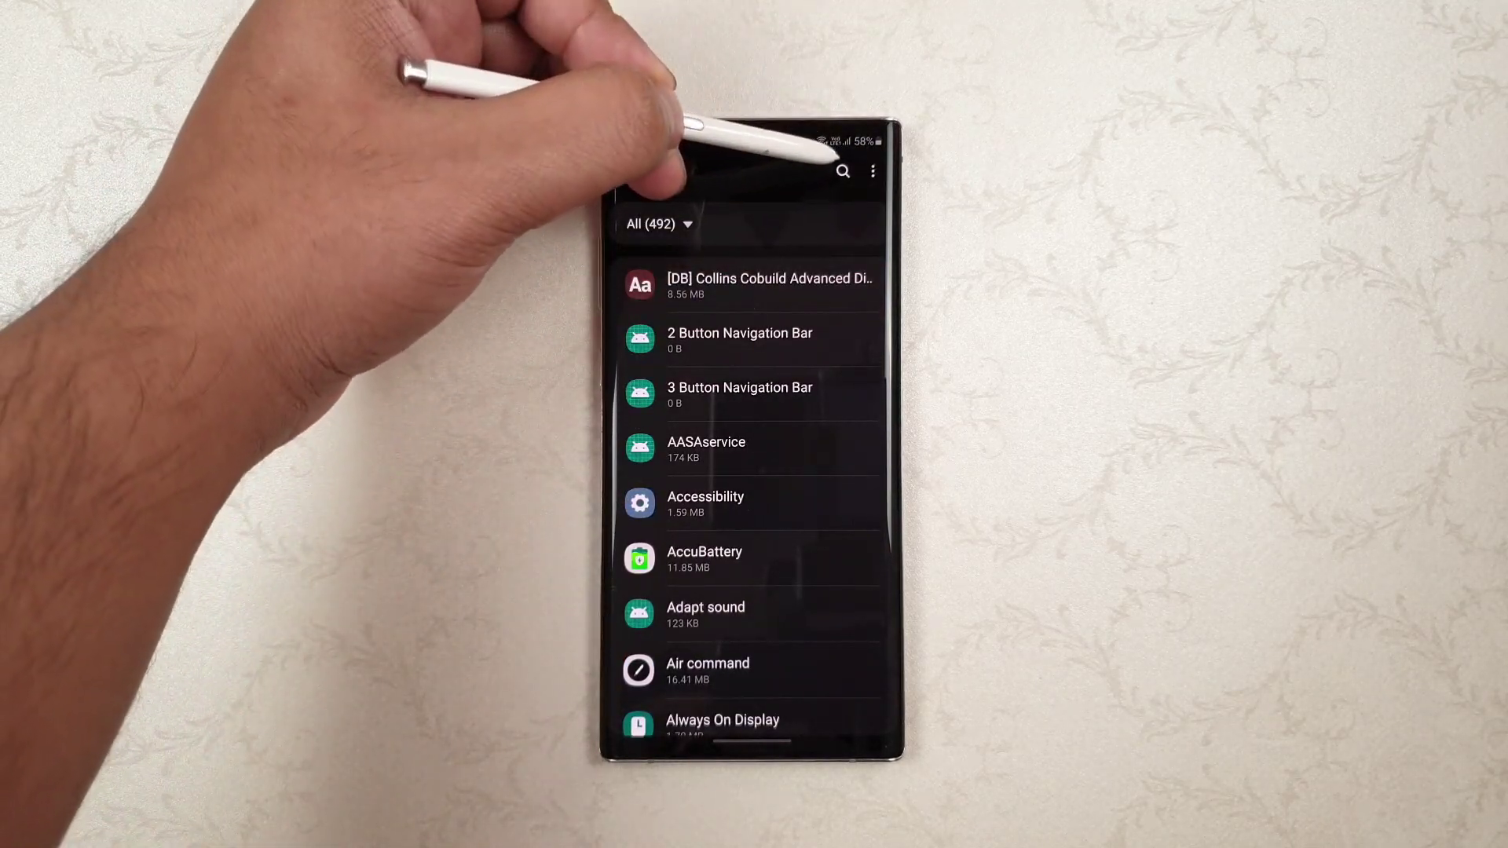
{"action": "left_click", "coordinate": [843, 172]}
{"action": "type", "text": "de"}
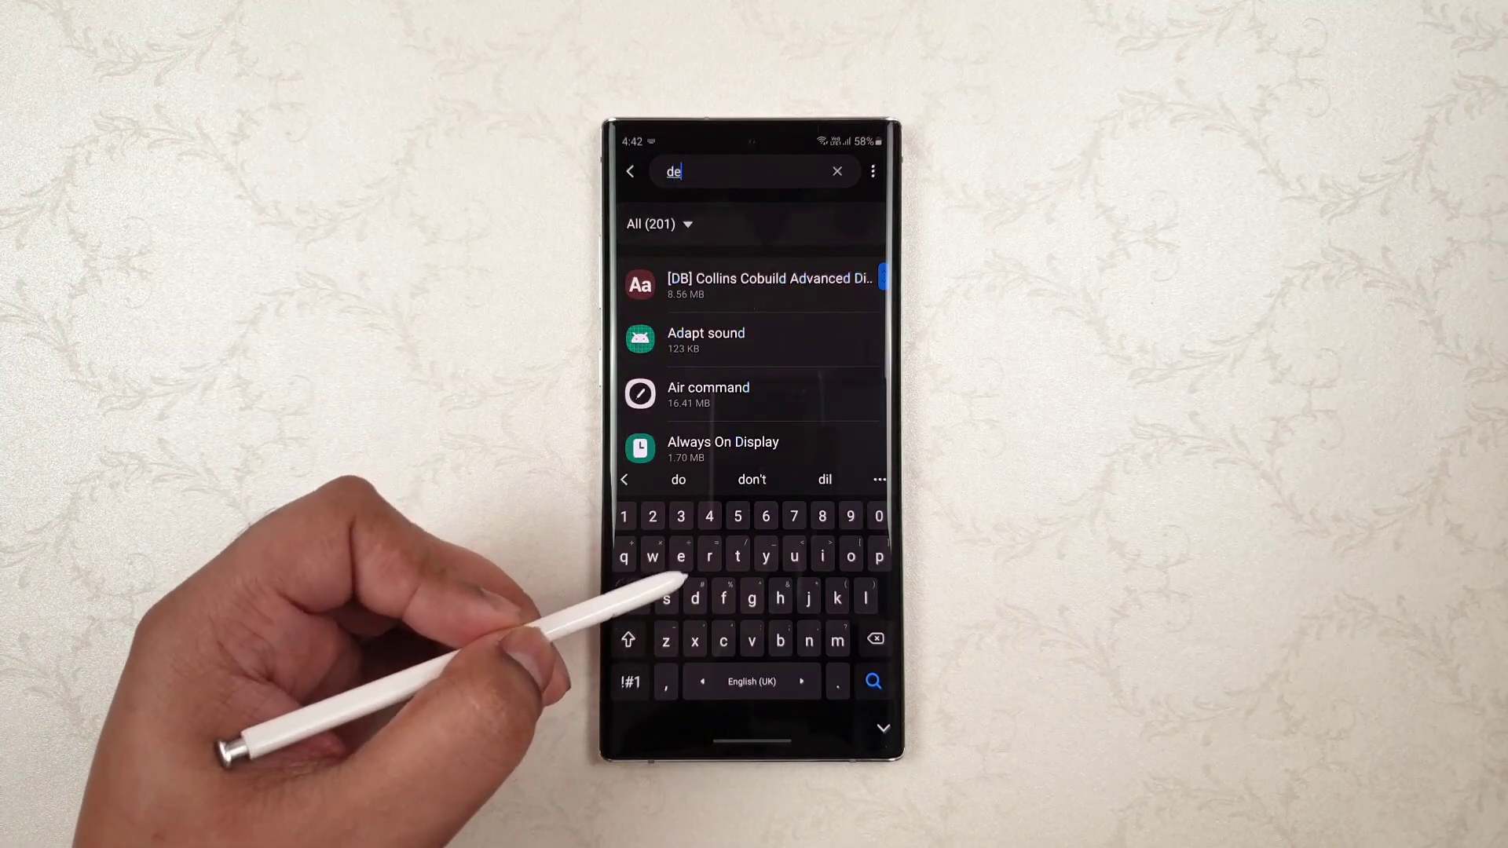
{"action": "type", "text": "vic"}
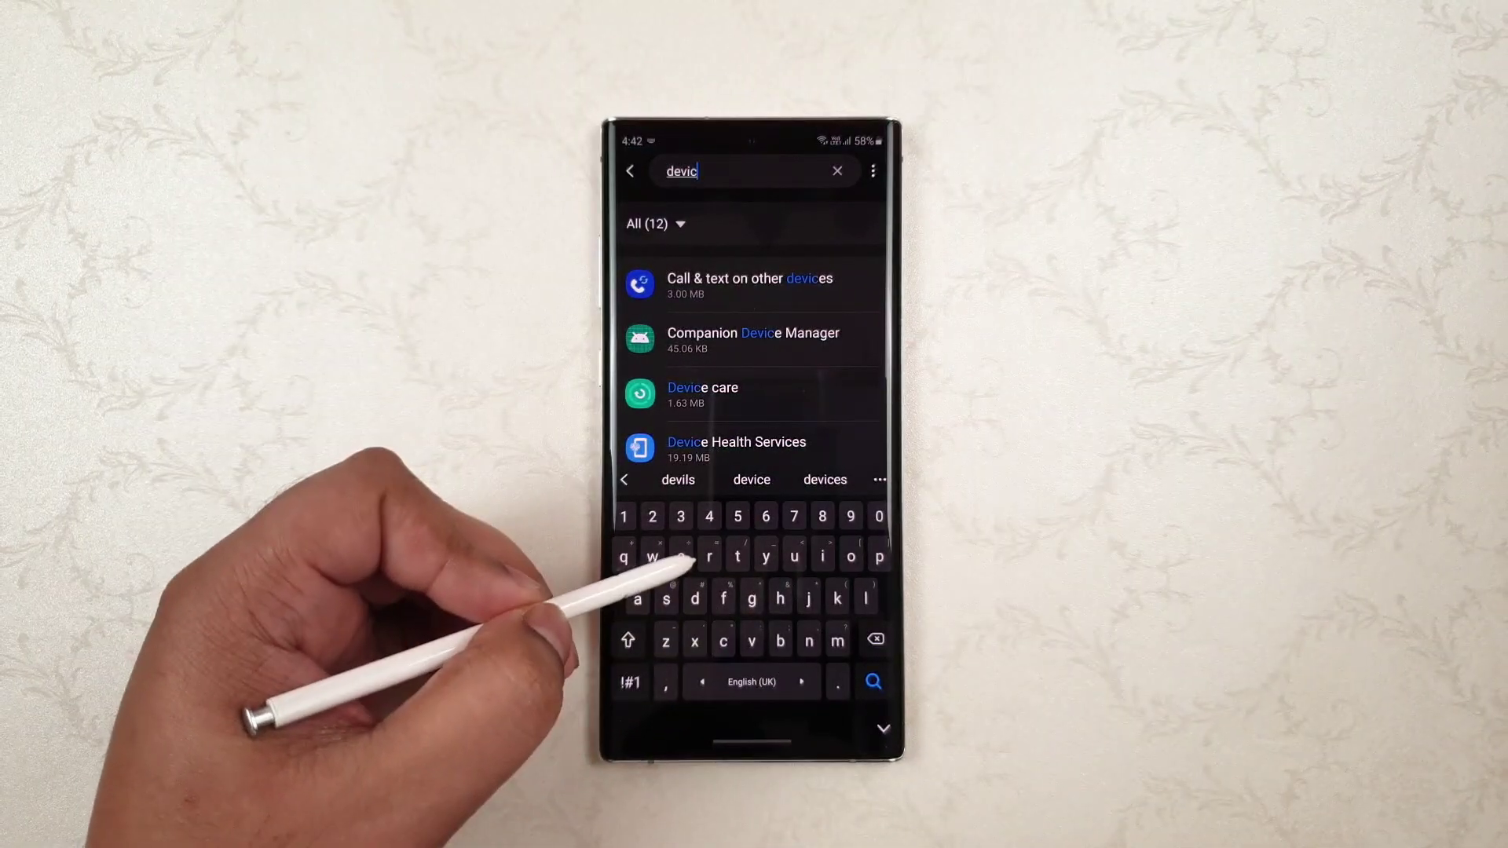
{"action": "type", "text": "e sec"}
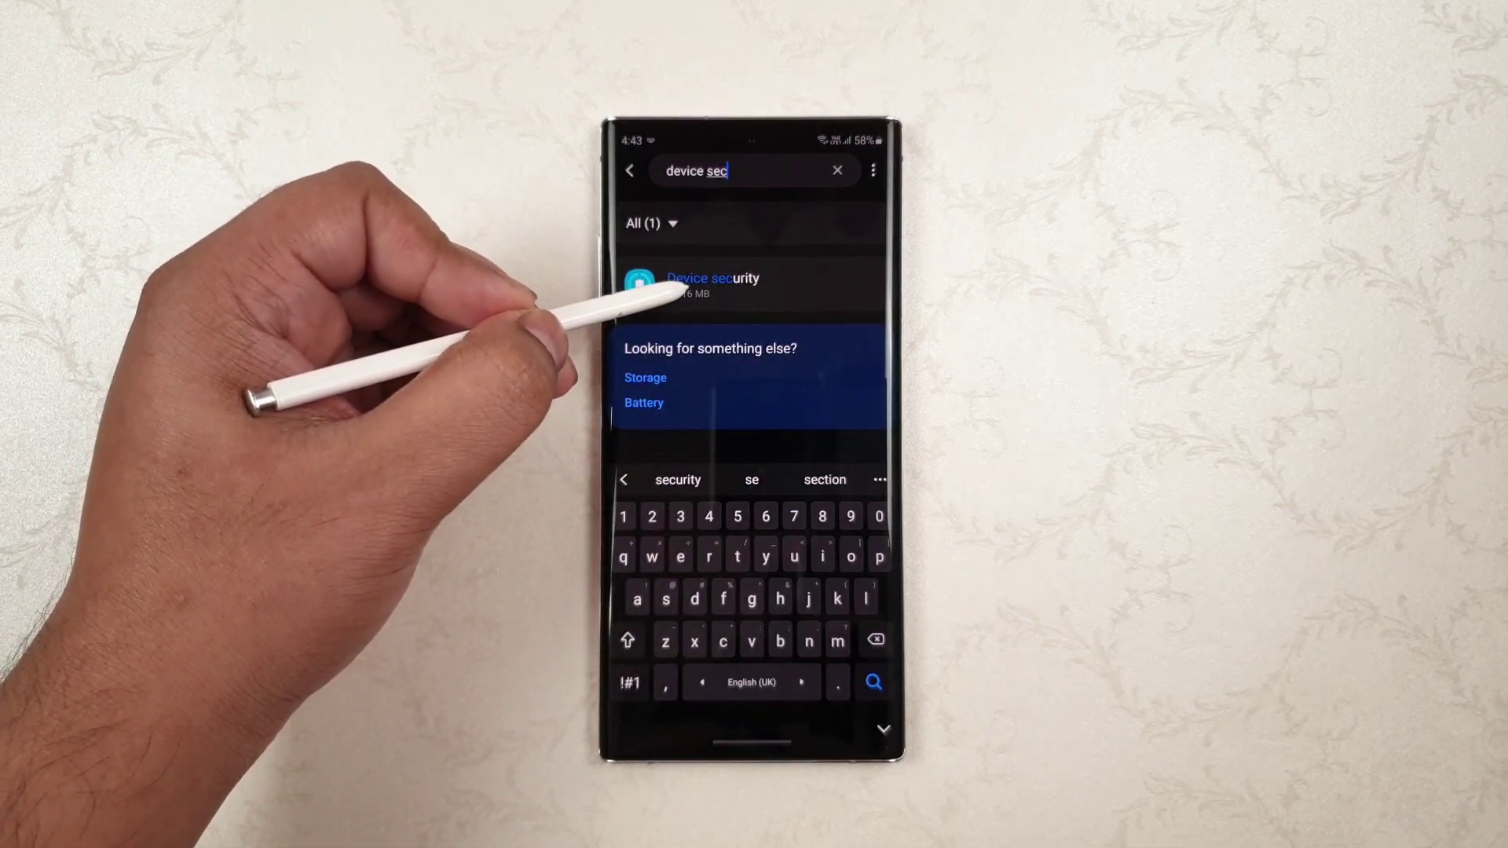
Step: Force stop the Device security app and confirm
{"action": "left_click", "coordinate": [660, 288]}
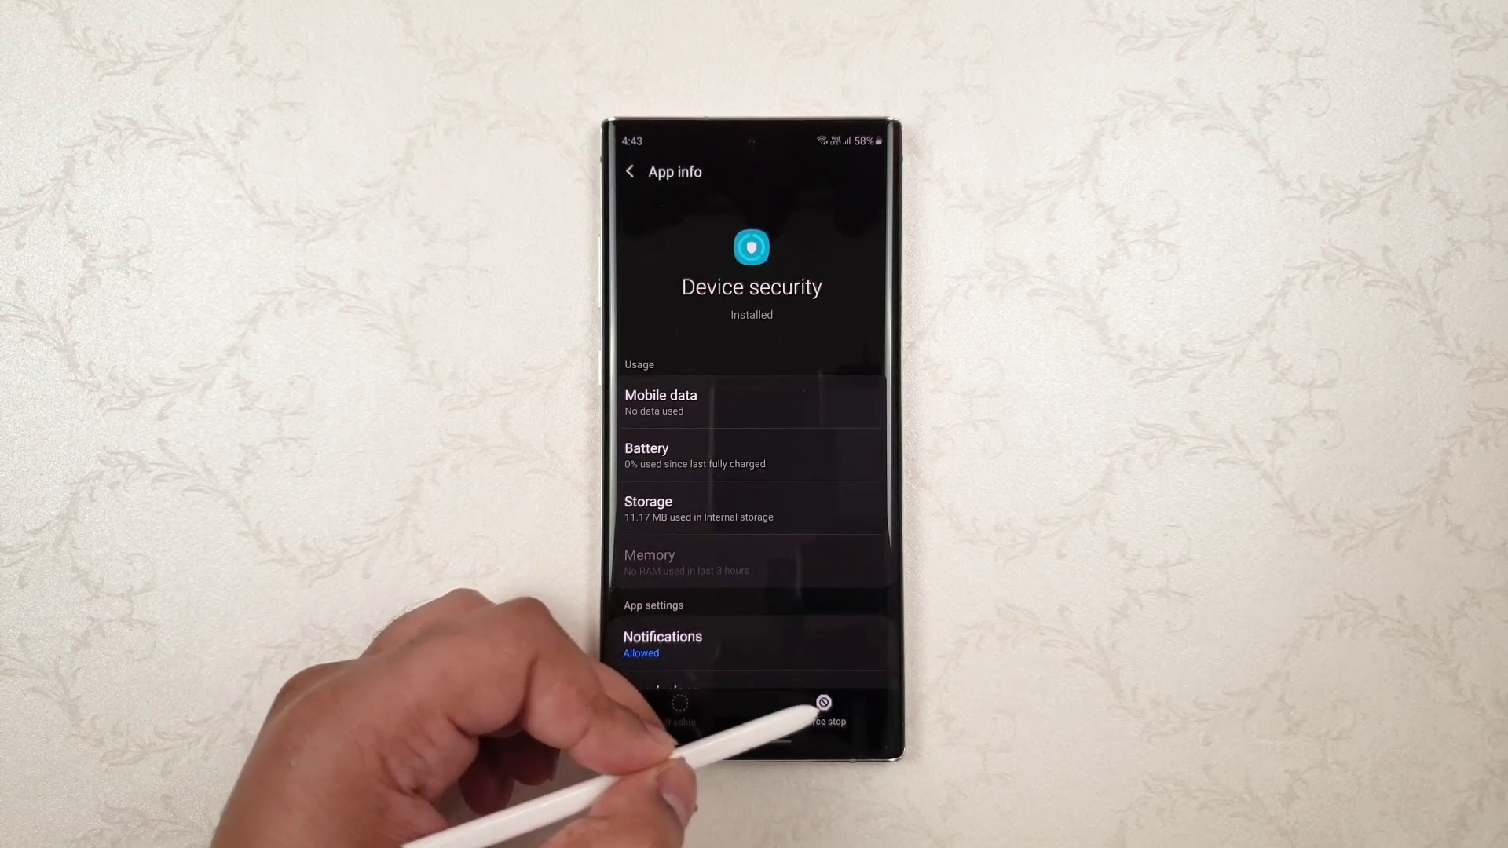
{"action": "left_click", "coordinate": [821, 707]}
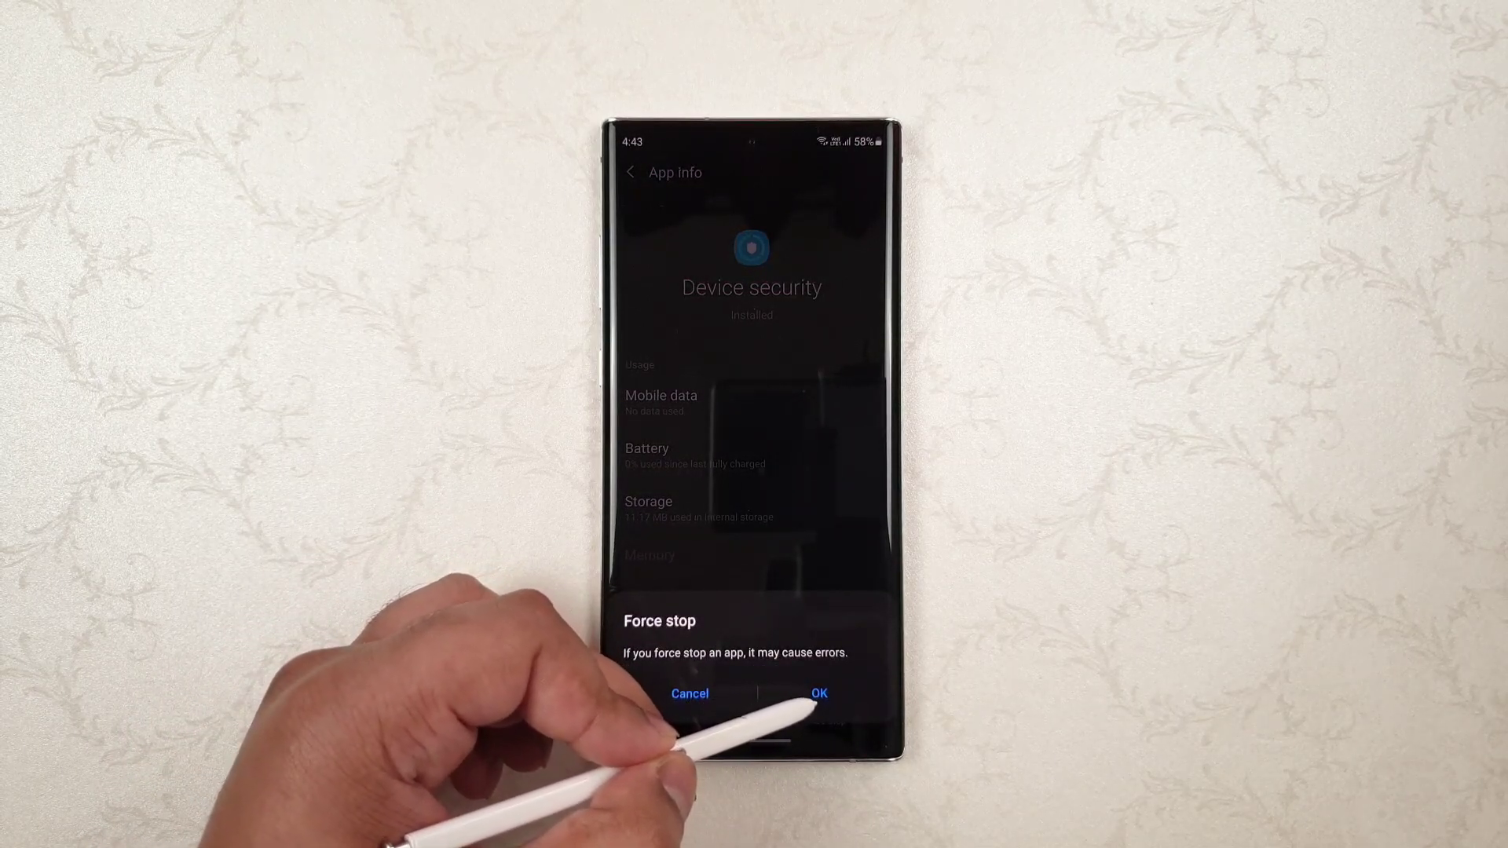
{"action": "left_click", "coordinate": [819, 696]}
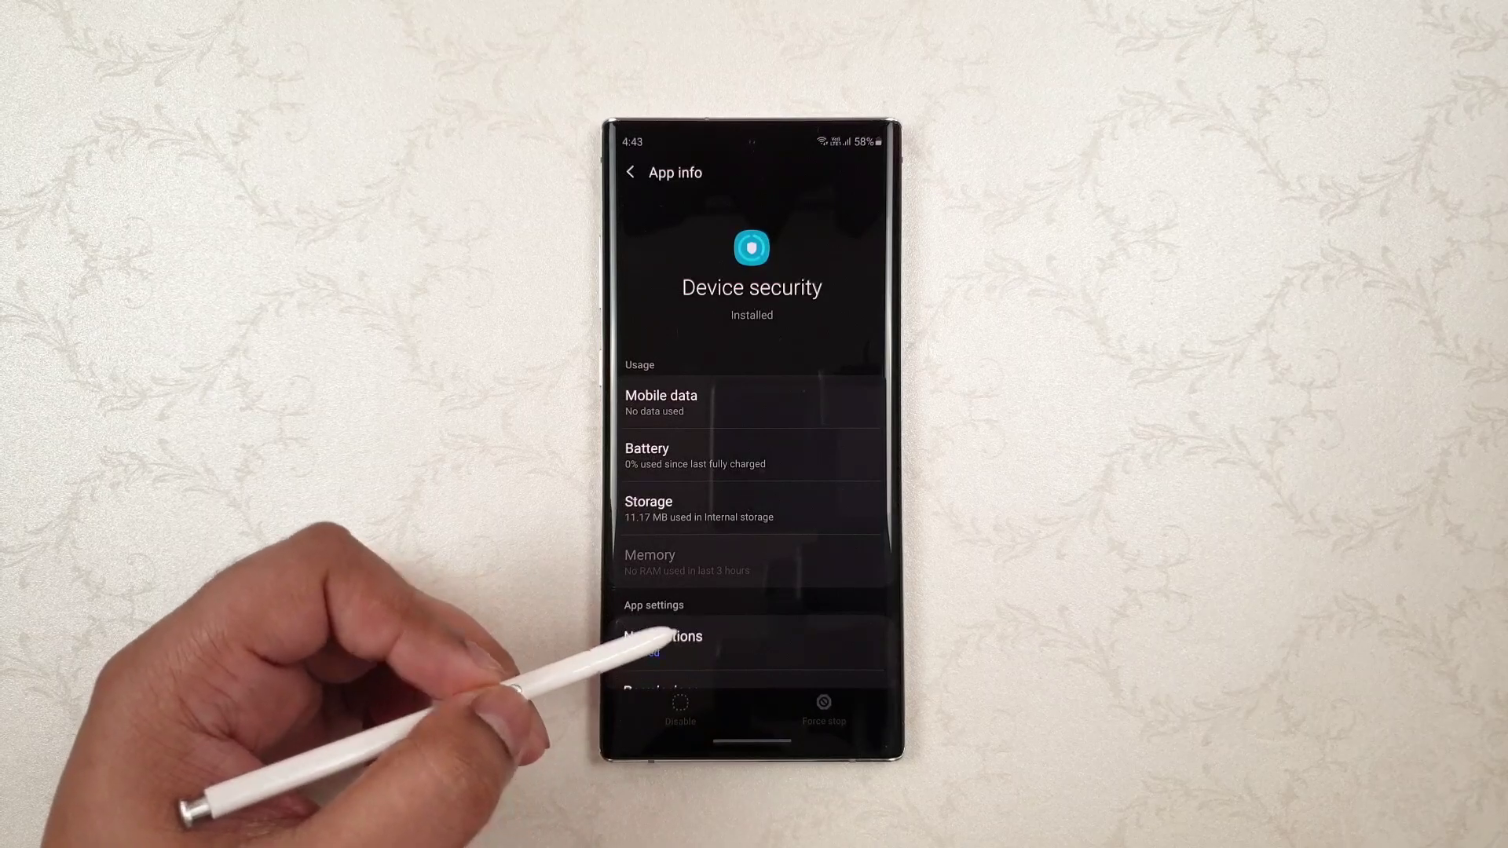
Step: Clear all of Device security's storage data and confirm the deletion
{"action": "left_click", "coordinate": [625, 505]}
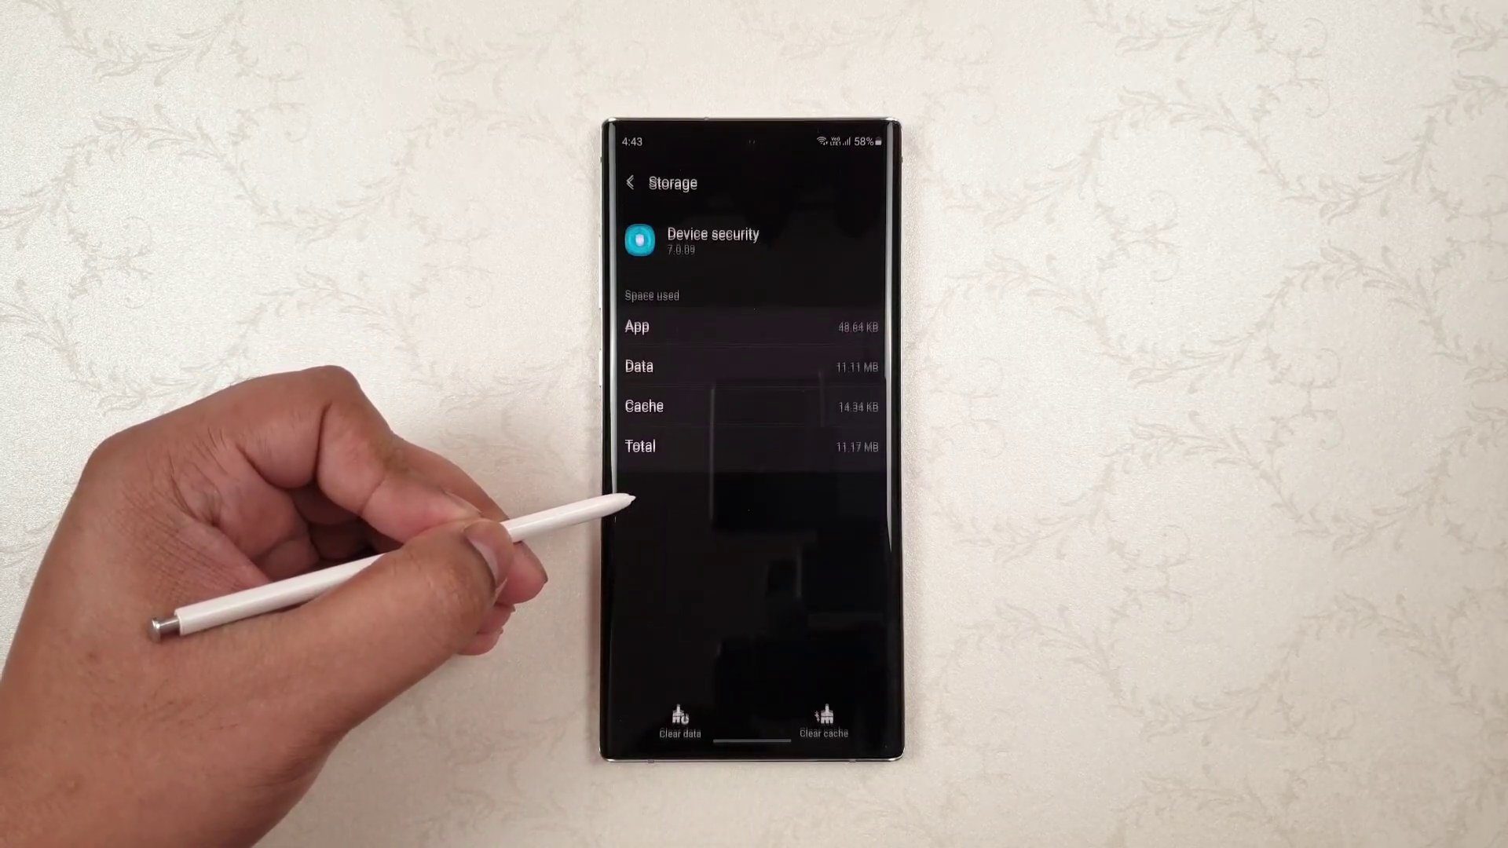
{"action": "left_click", "coordinate": [680, 714]}
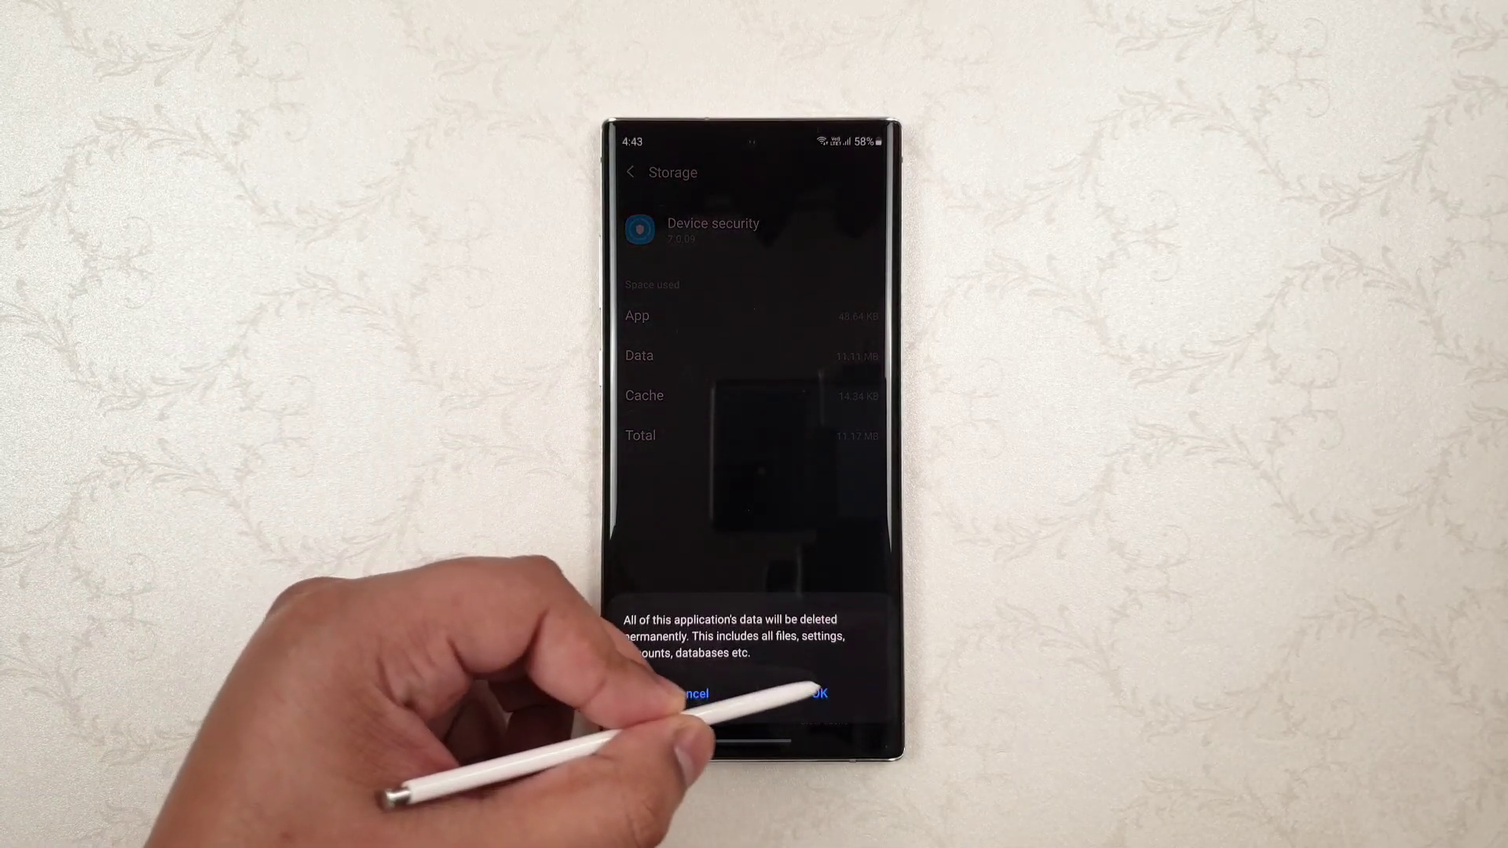
{"action": "left_click", "coordinate": [818, 695]}
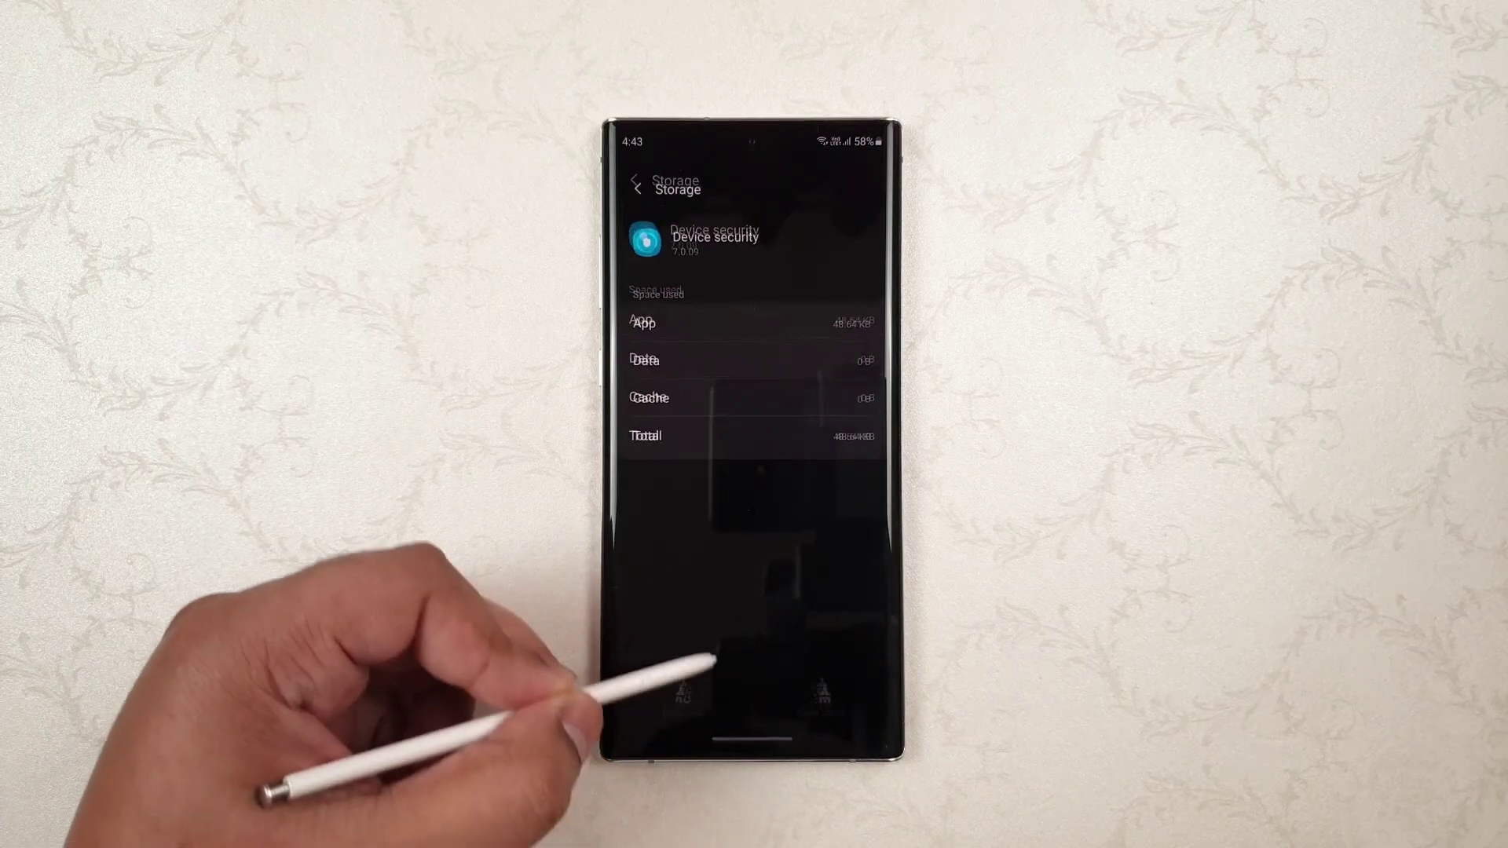
Step: Close all recent apps, reopen Settings, and check that Device care security reads Deactivated
{"action": "left_click", "coordinate": [748, 670]}
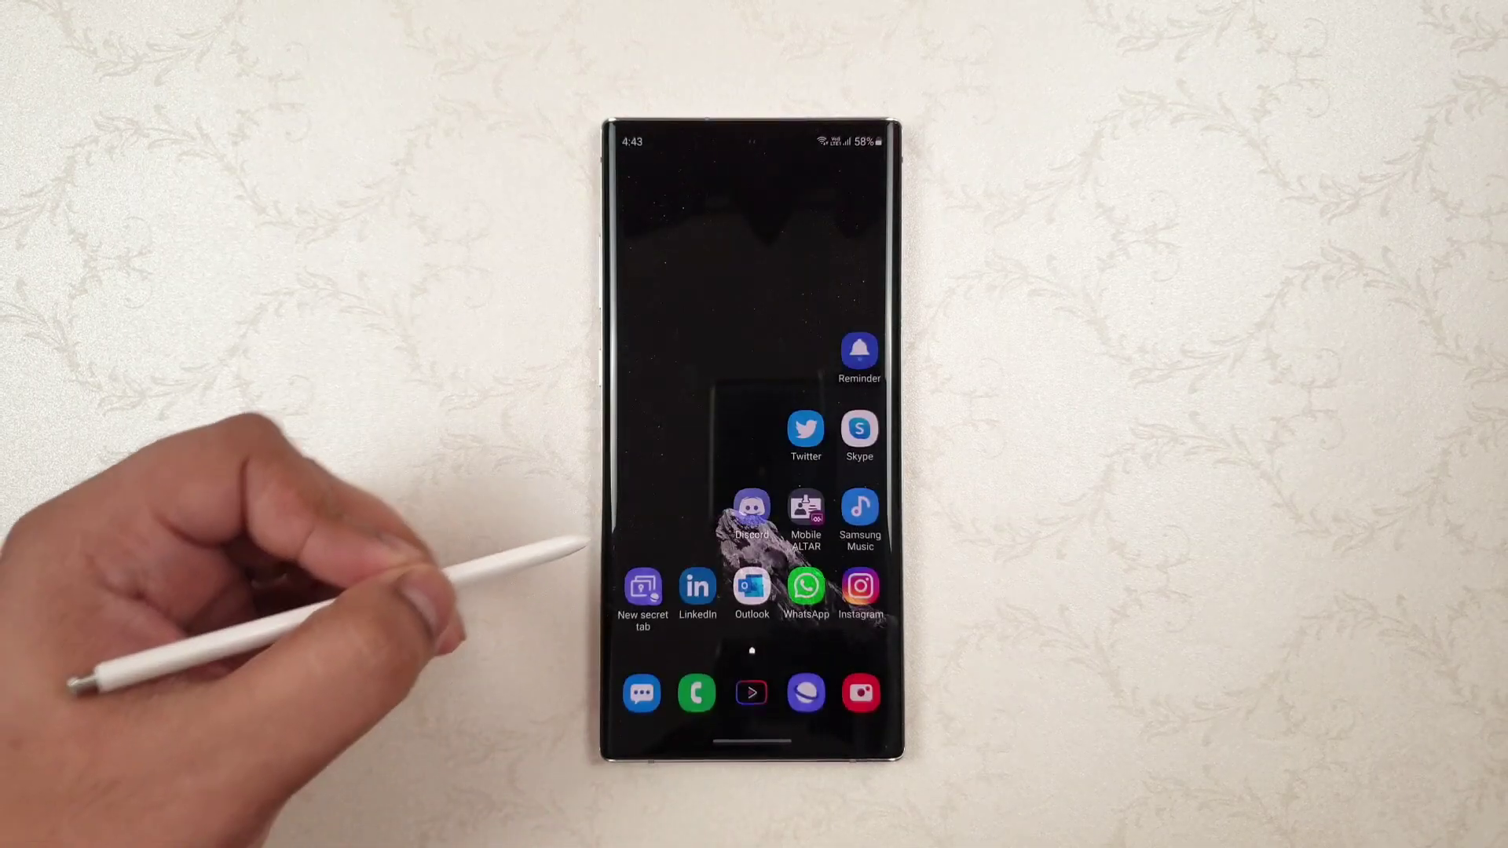
{"action": "left_click_drag", "start_coordinate": [659, 537], "coordinate": [660, 354]}
{"action": "left_click", "coordinate": [640, 396]}
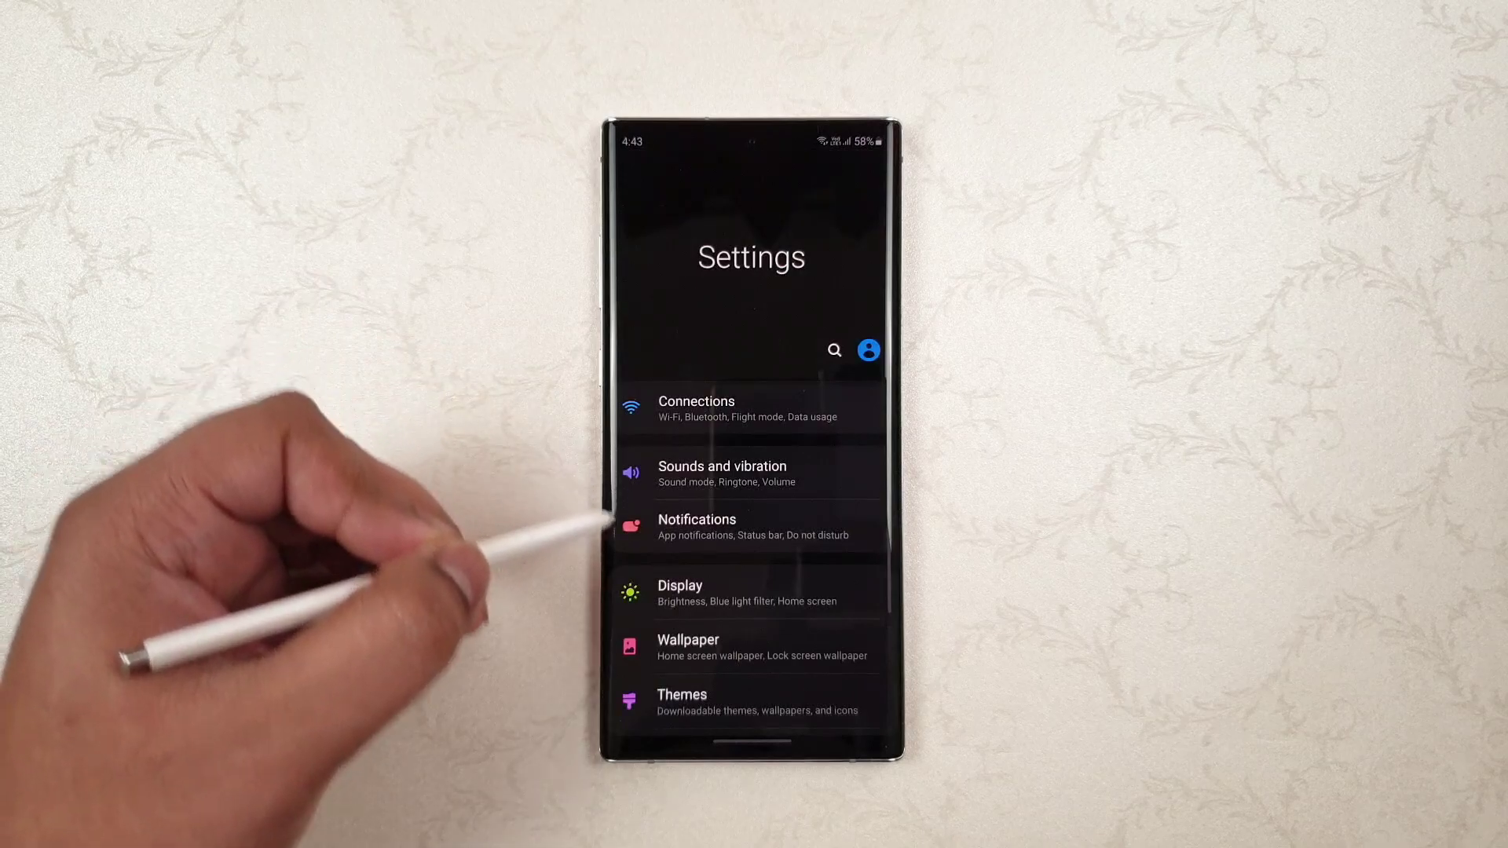
{"action": "mouse_move", "coordinate": [613, 526]}
{"action": "left_mouse_down"}
{"action": "mouse_move", "coordinate": [640, 479]}
{"action": "mouse_move", "coordinate": [623, 455]}
{"action": "mouse_move", "coordinate": [640, 397]}
{"action": "left_mouse_up"}
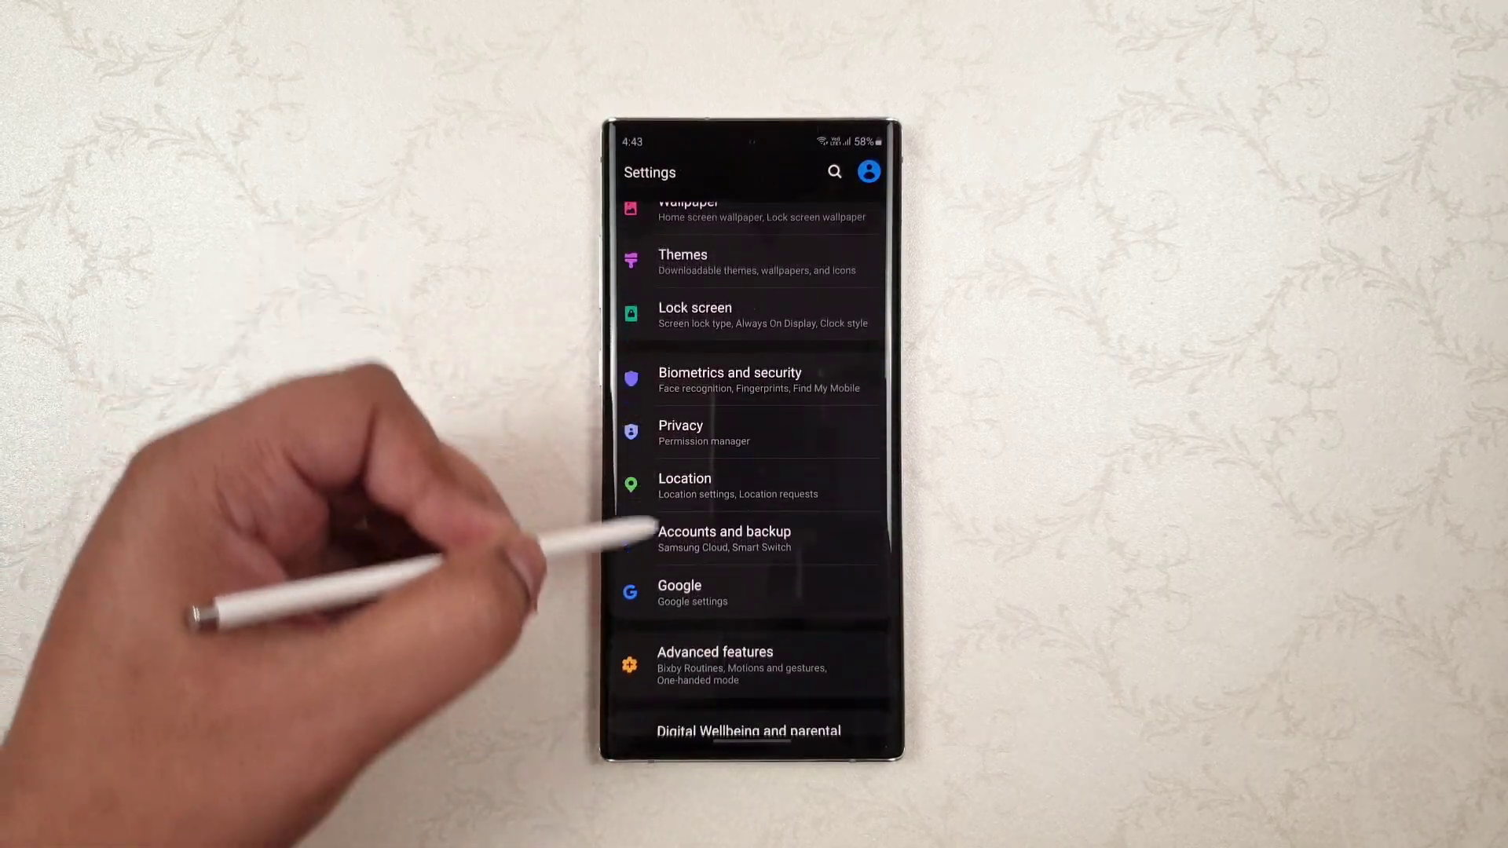
{"action": "left_click_drag", "start_coordinate": [654, 537], "coordinate": [632, 421]}
{"action": "left_click", "coordinate": [634, 627]}
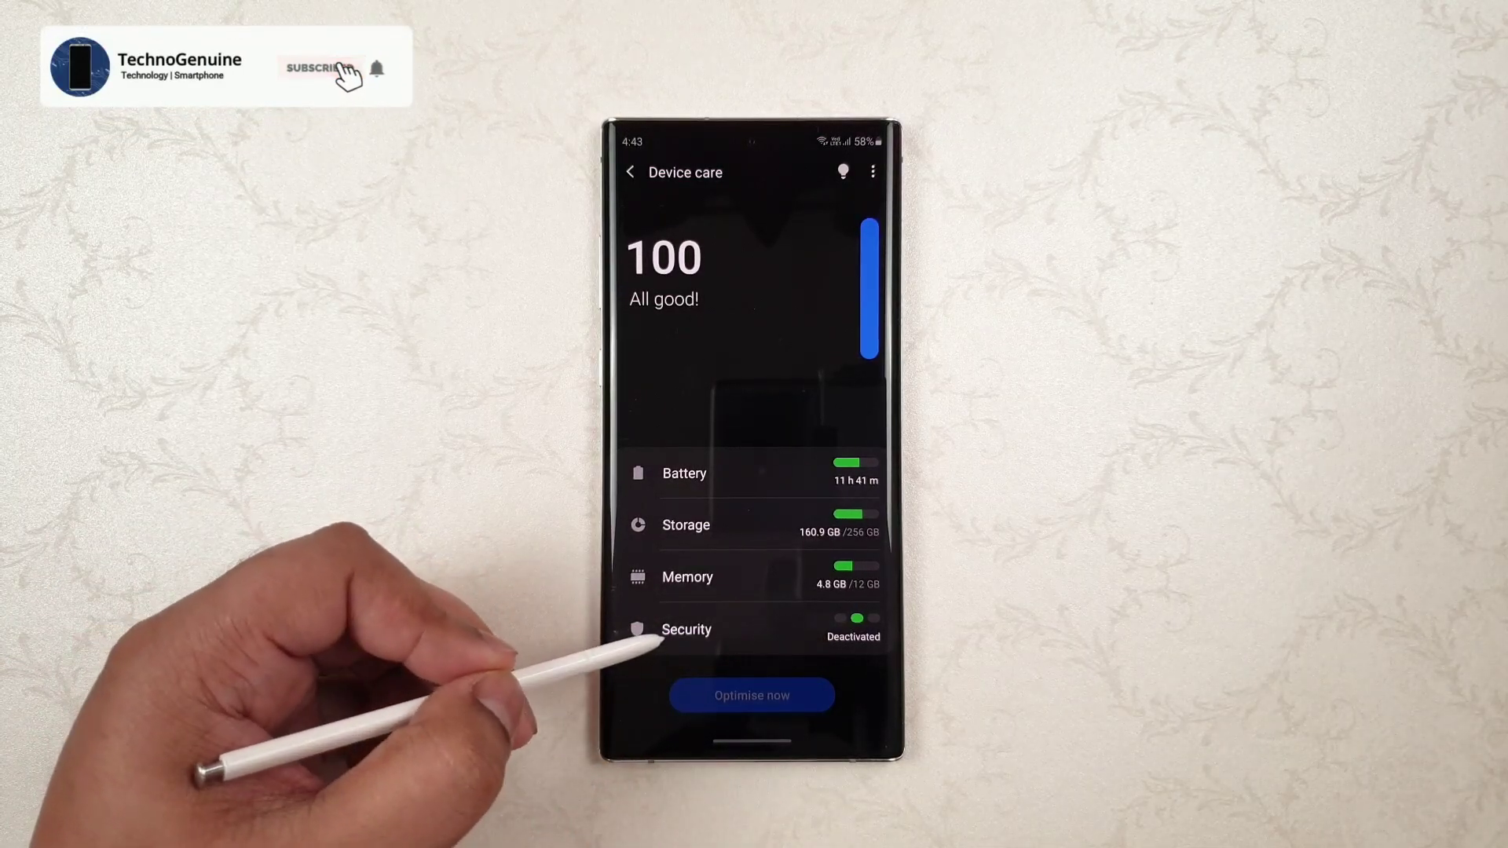
{"action": "left_click", "coordinate": [661, 630]}
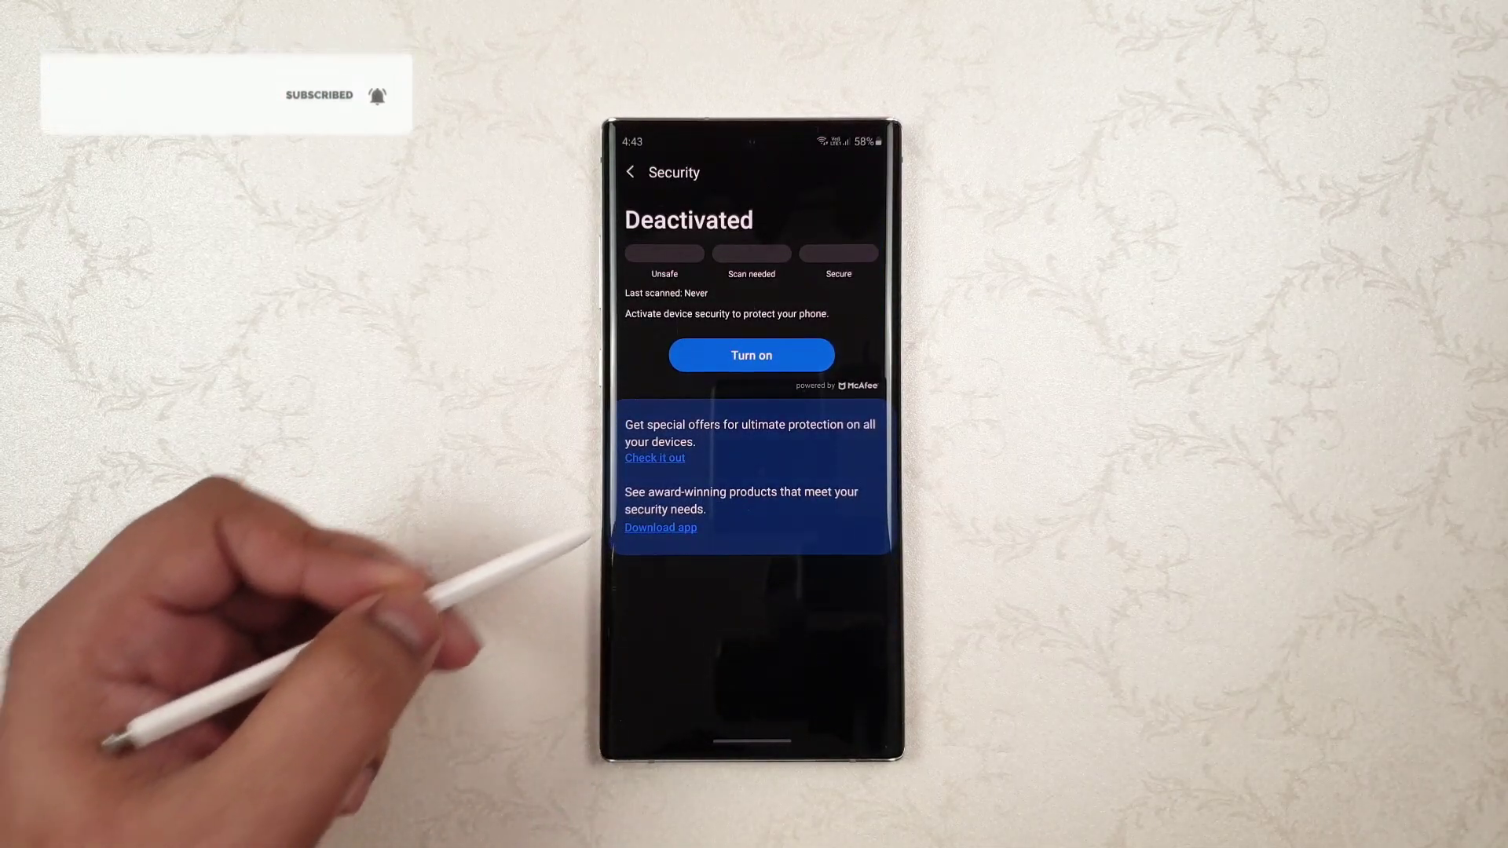